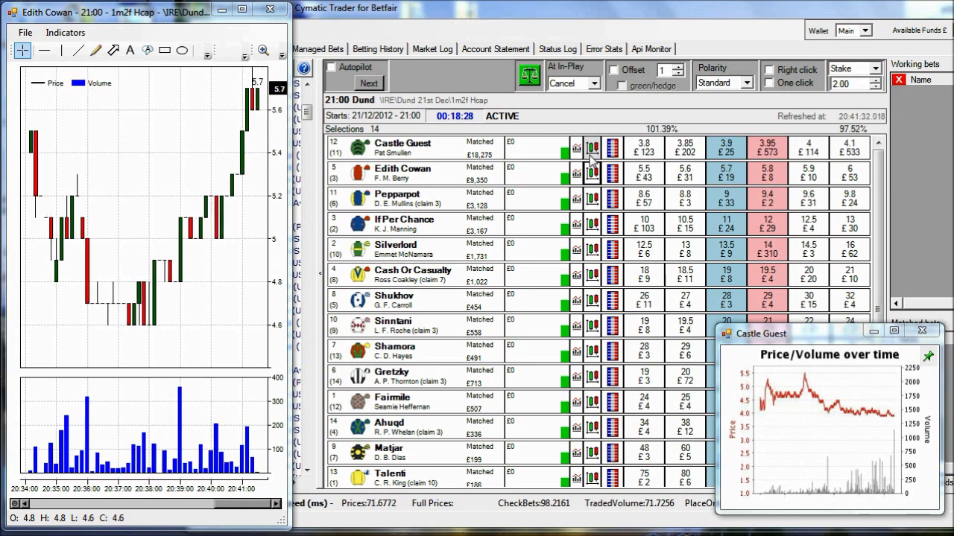
- Close the Castle Guest price/volume popup and widen the Edith Cowan chart window across the screen
{"action": "left_click", "coordinate": [923, 332]}
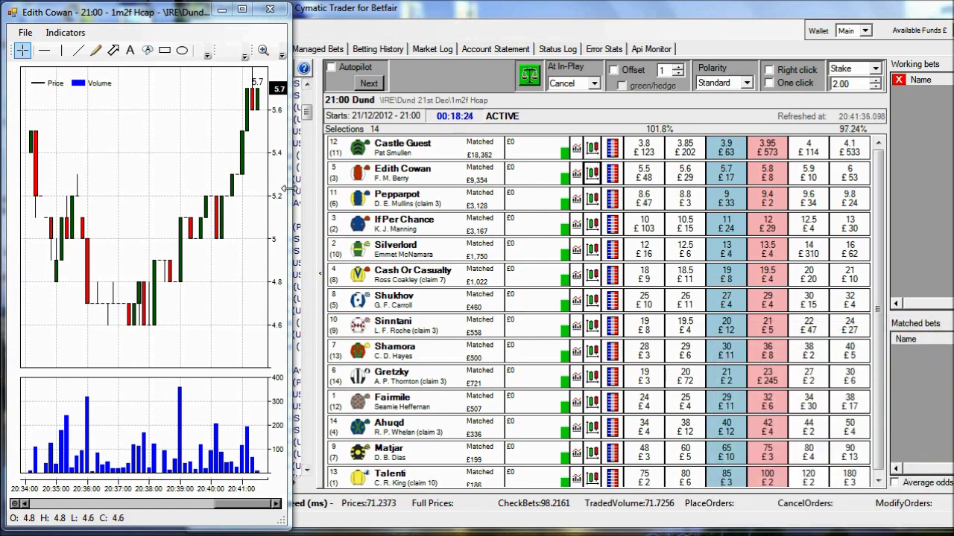
{"action": "left_click_drag", "start_coordinate": [289, 187], "coordinate": [947, 220]}
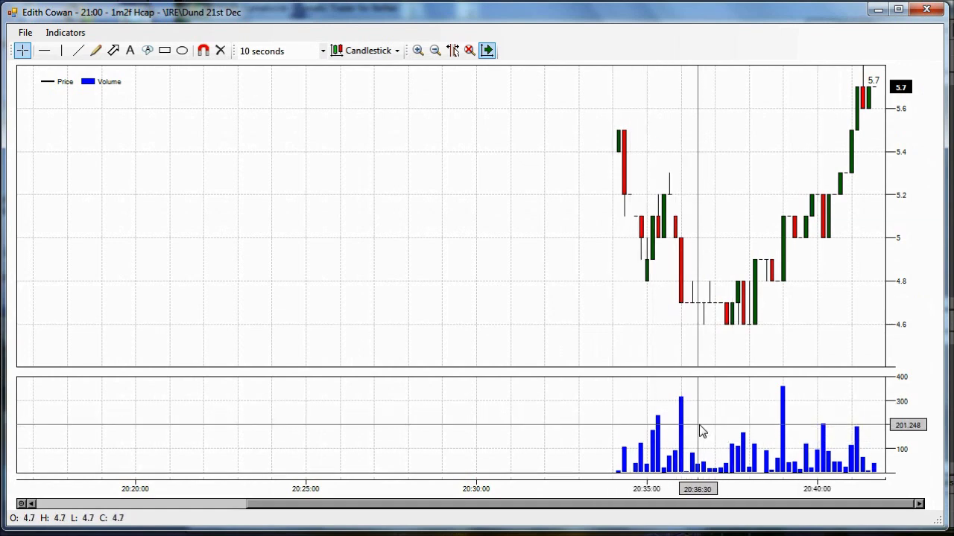
- Try the Line and Bar styles for the price chart, returning to Candlestick after each one
{"action": "left_click", "coordinate": [395, 52]}
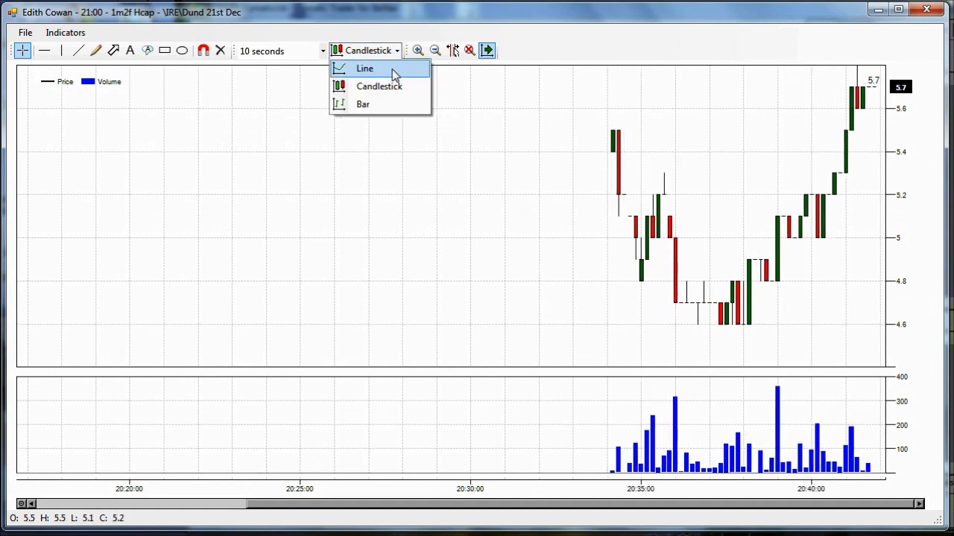
{"action": "left_click", "coordinate": [394, 75]}
{"action": "left_click", "coordinate": [374, 55]}
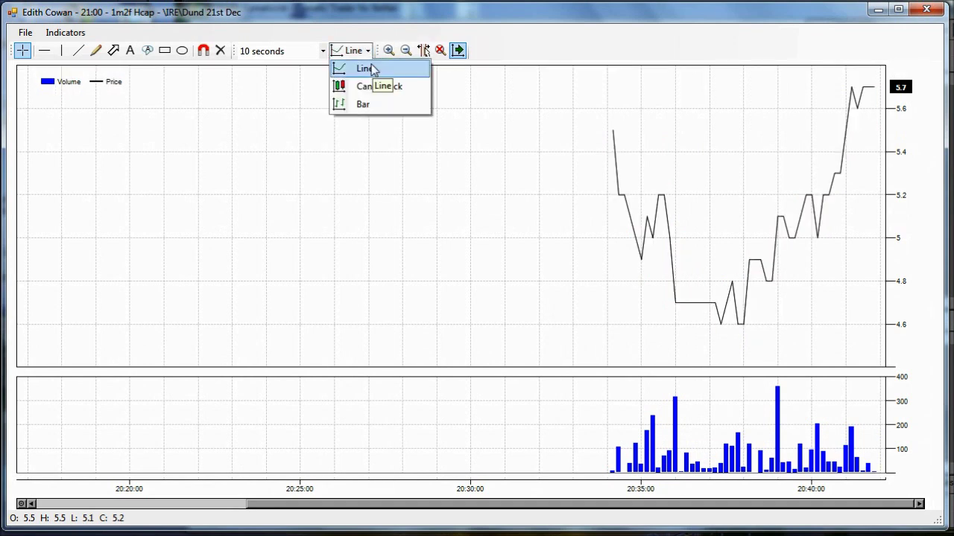
{"action": "left_click", "coordinate": [375, 85]}
{"action": "left_click", "coordinate": [377, 53]}
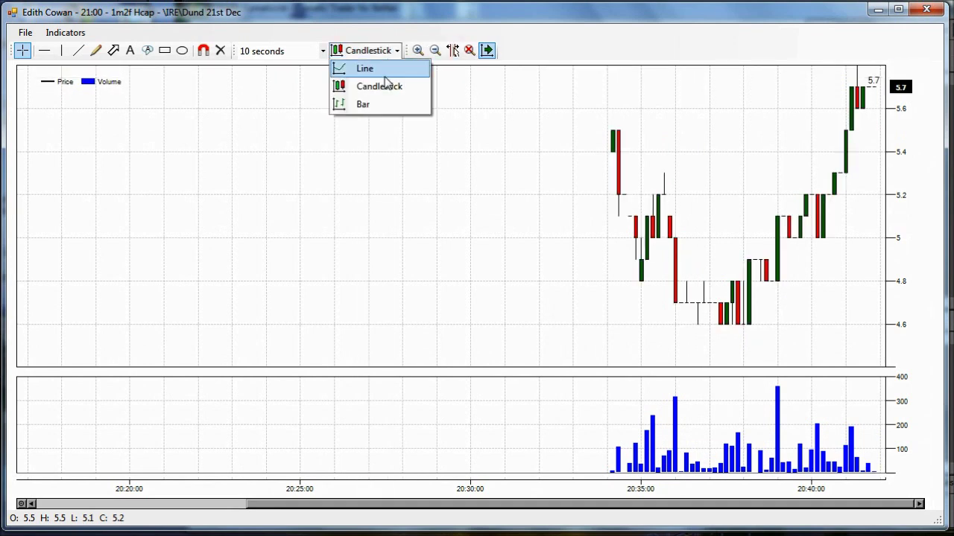
{"action": "left_click", "coordinate": [377, 106]}
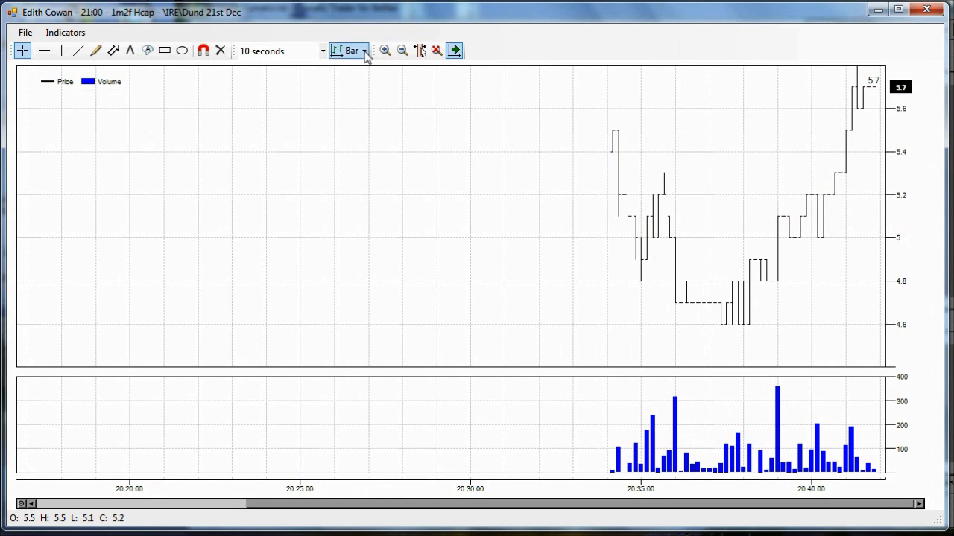
{"action": "left_click", "coordinate": [366, 57]}
{"action": "left_click", "coordinate": [371, 86]}
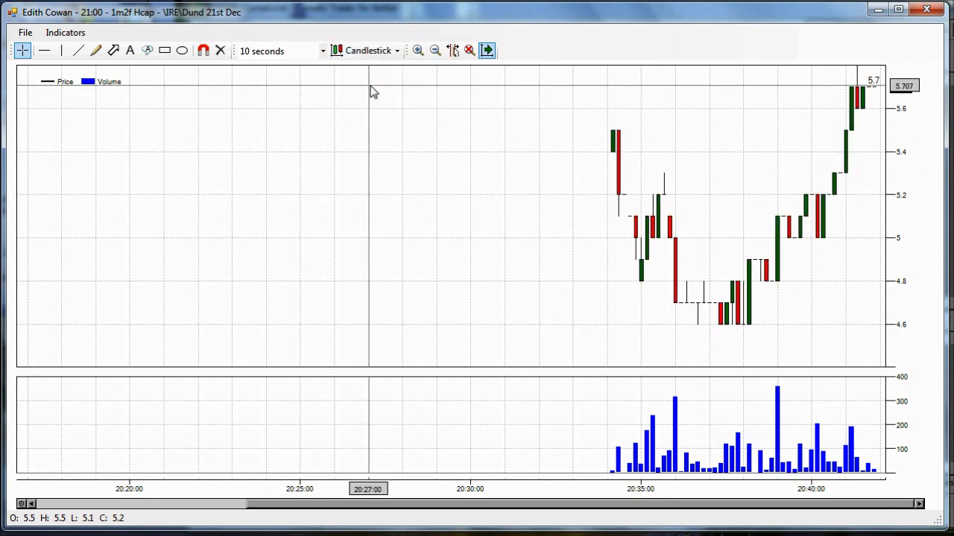
- Zoom the chart in and out by one level, and reset the zoom
{"action": "left_click", "coordinate": [418, 52]}
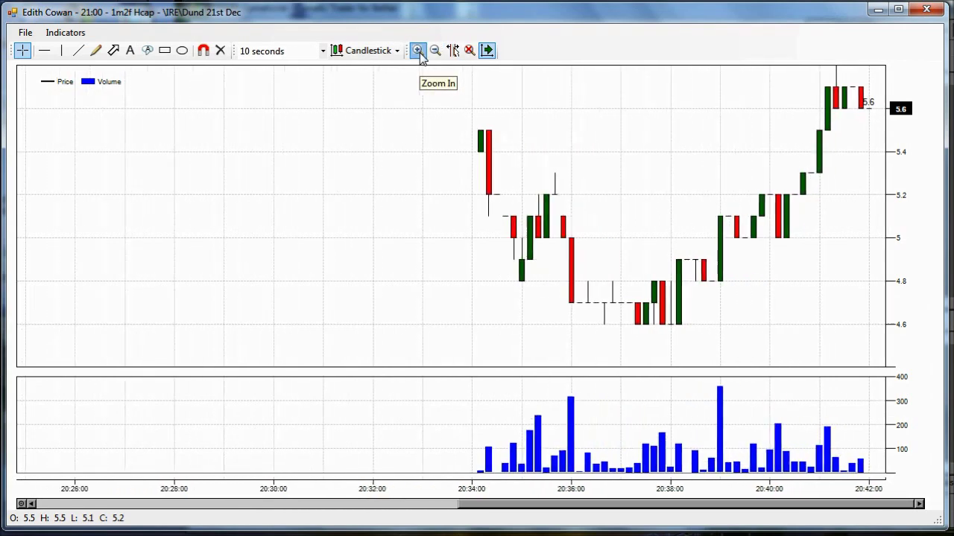
{"action": "left_click", "coordinate": [435, 50]}
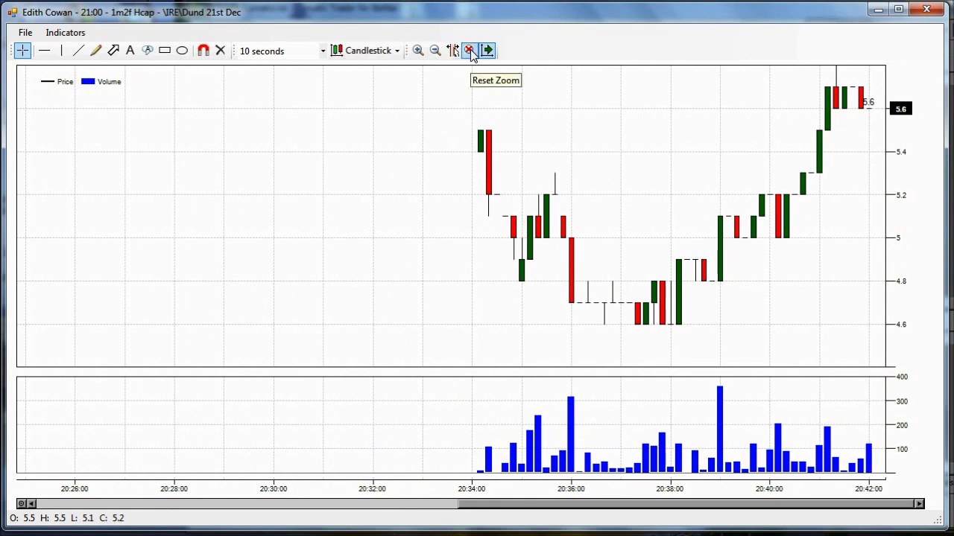
{"action": "left_click", "coordinate": [469, 50]}
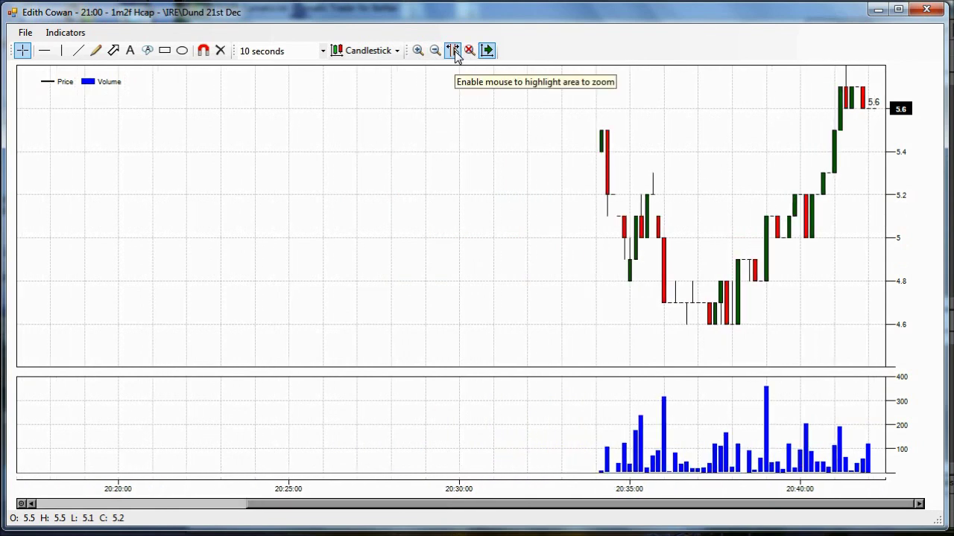
- Enable highlight-to-zoom, zoom into the range from the first candles at 20:34:10 to the peak after 20:41, and reset the zoom
{"action": "left_click", "coordinate": [454, 52]}
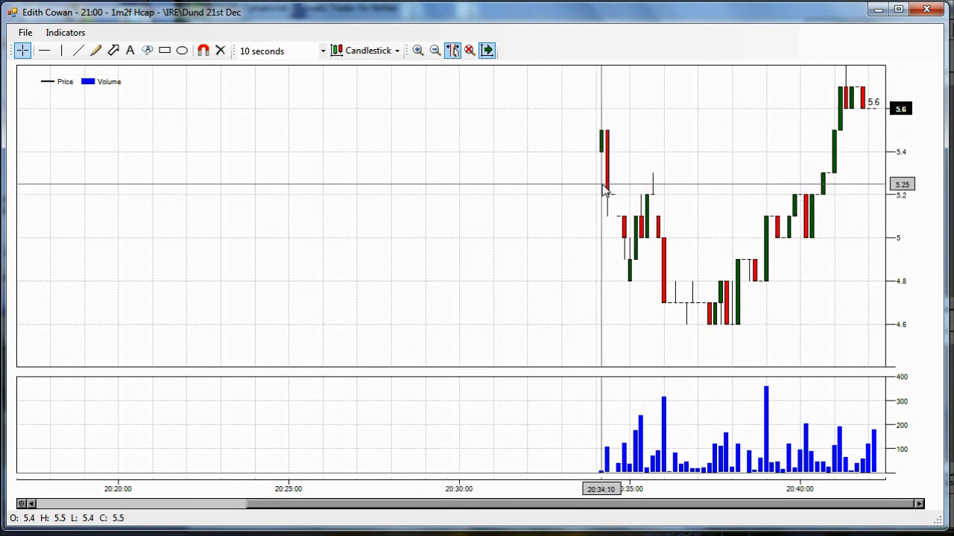
{"action": "left_click_drag", "start_coordinate": [604, 188], "coordinate": [847, 160]}
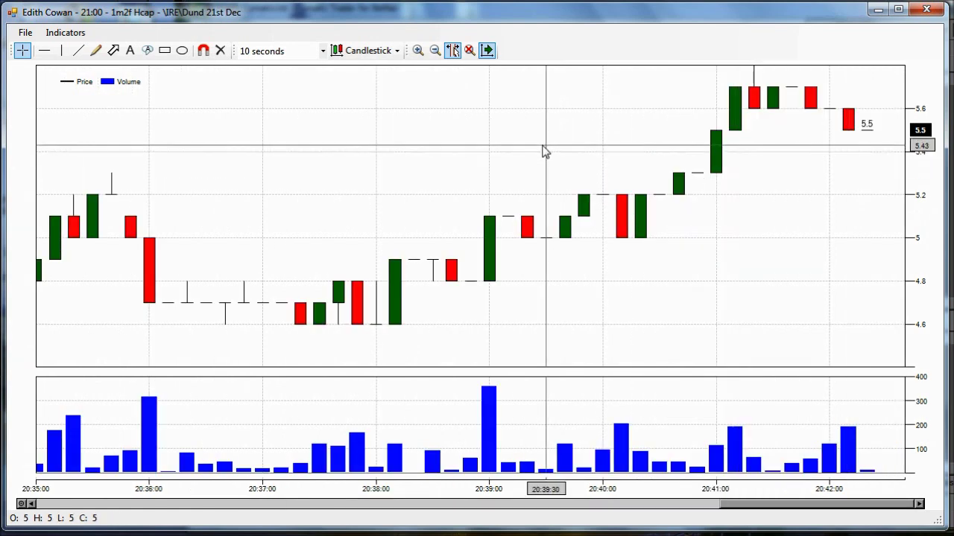
{"action": "left_click", "coordinate": [469, 52]}
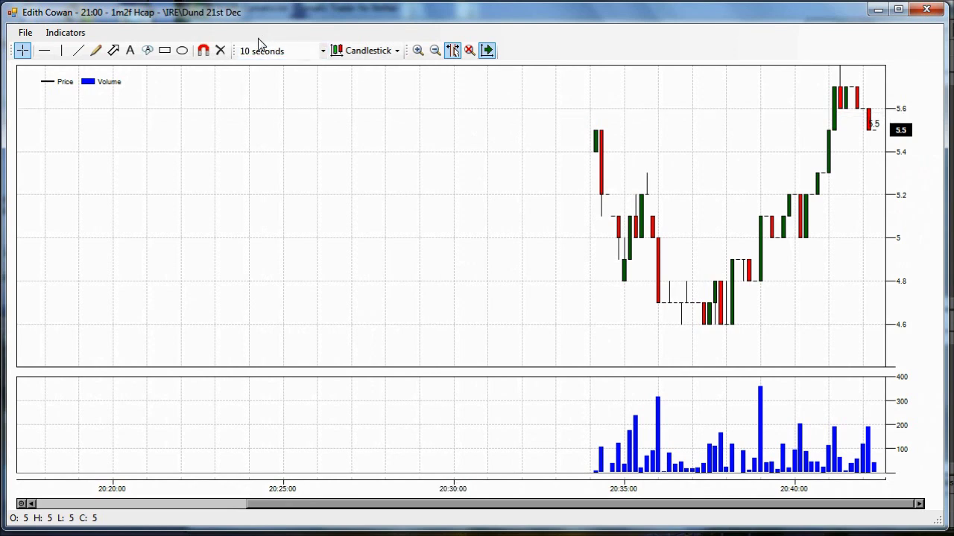
- Switch the candle interval to 5 seconds, and return it to 10 seconds
{"action": "left_click", "coordinate": [320, 51]}
{"action": "left_click_drag", "start_coordinate": [323, 121], "coordinate": [325, 84]}
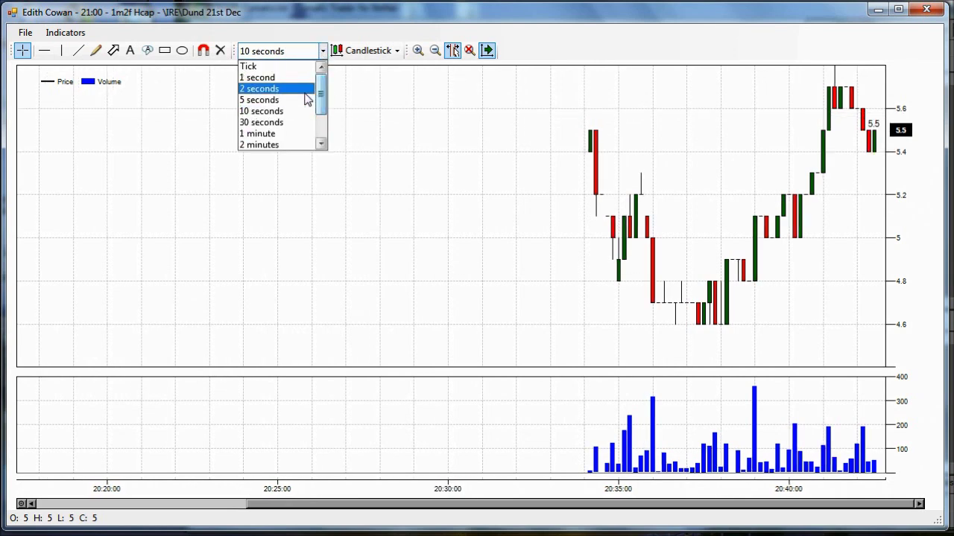
{"action": "left_click", "coordinate": [296, 99]}
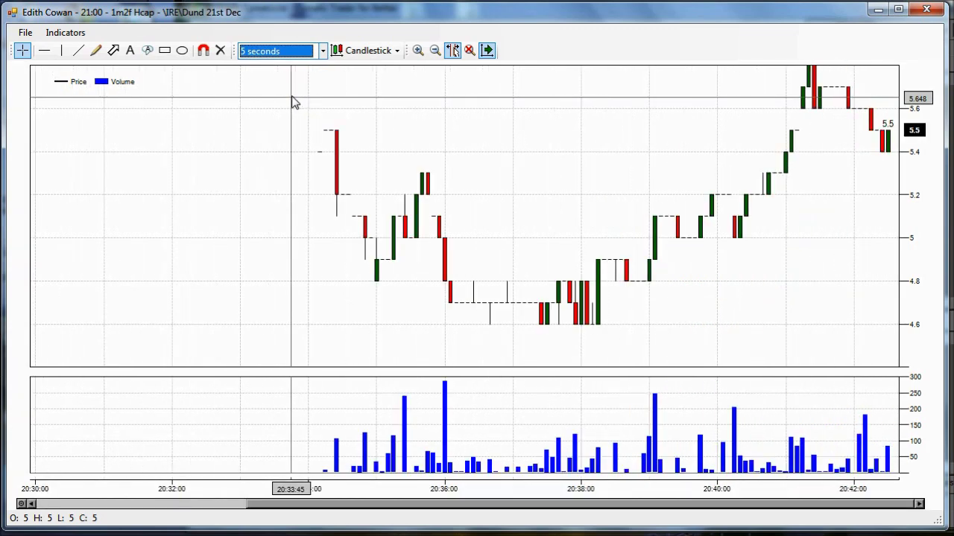
{"action": "left_click", "coordinate": [322, 51]}
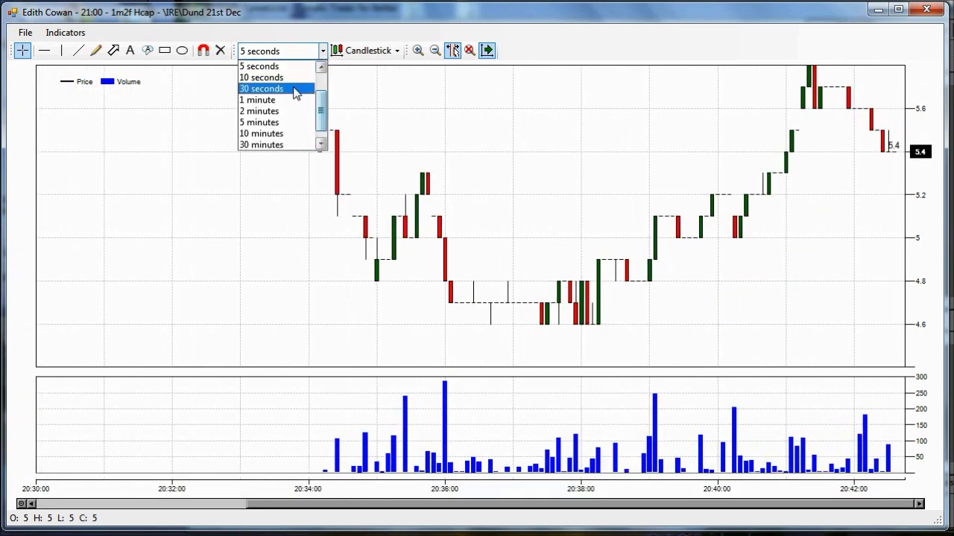
{"action": "left_click", "coordinate": [295, 79]}
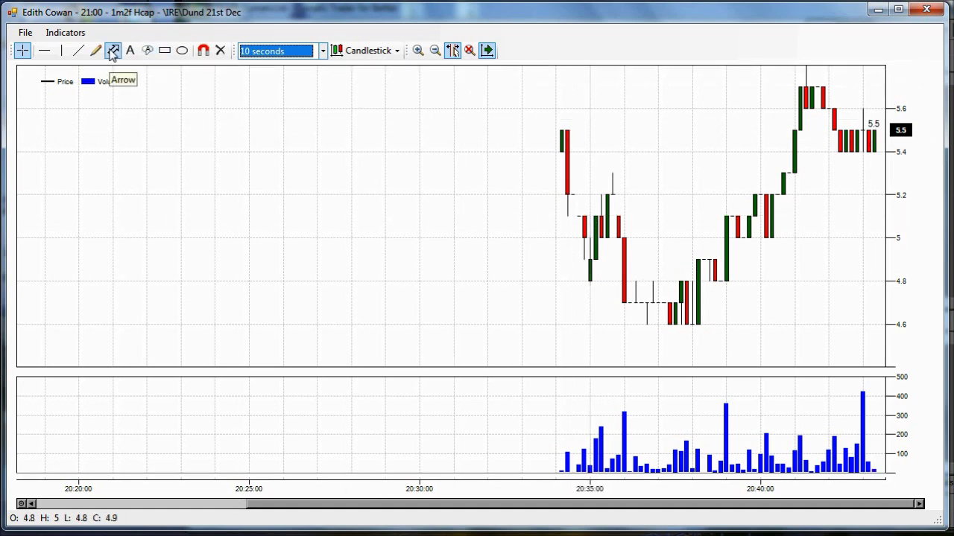
- Draw a rising trend line from the 4.6 low at 20:38:10 through the 5.0 low after 20:40, and delete it
{"action": "left_click", "coordinate": [79, 50]}
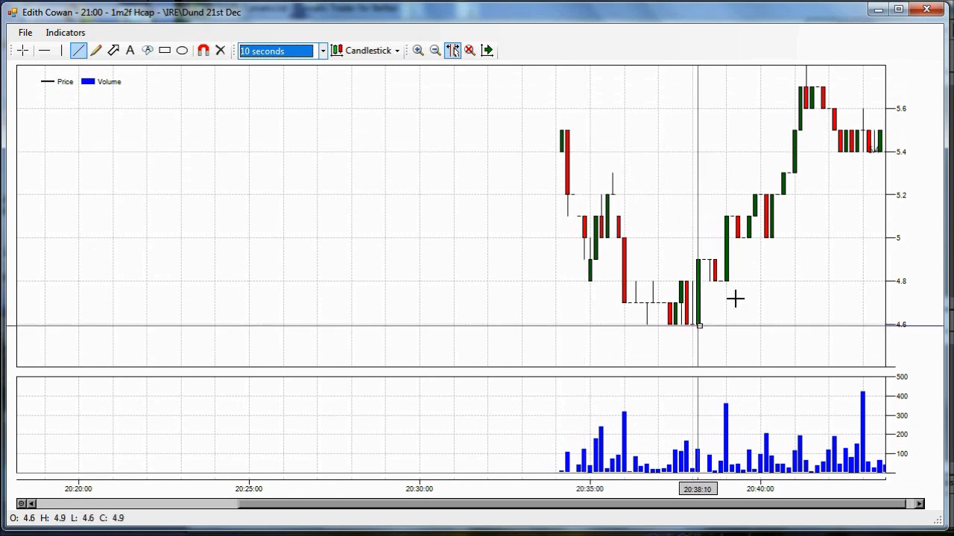
{"action": "left_click_drag", "start_coordinate": [699, 325], "coordinate": [771, 238]}
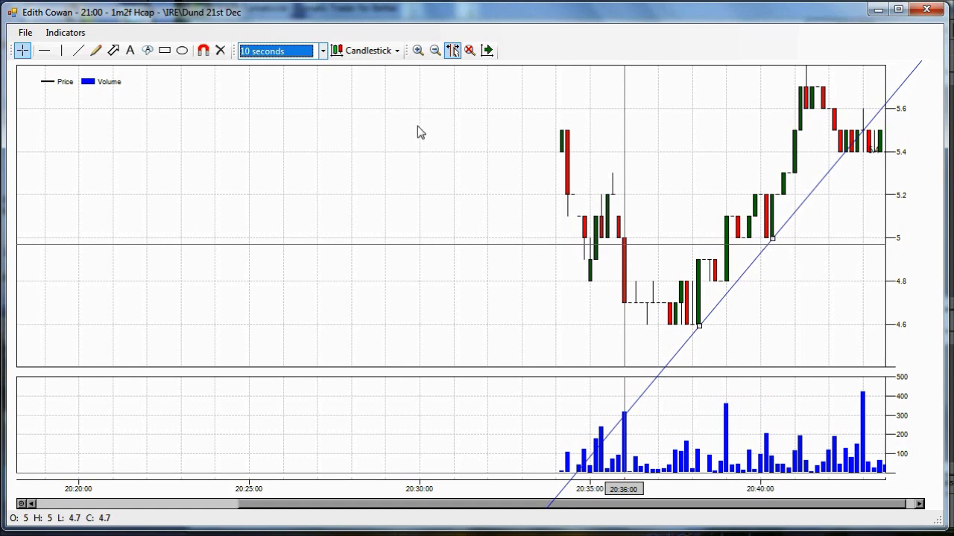
{"action": "left_click", "coordinate": [221, 52]}
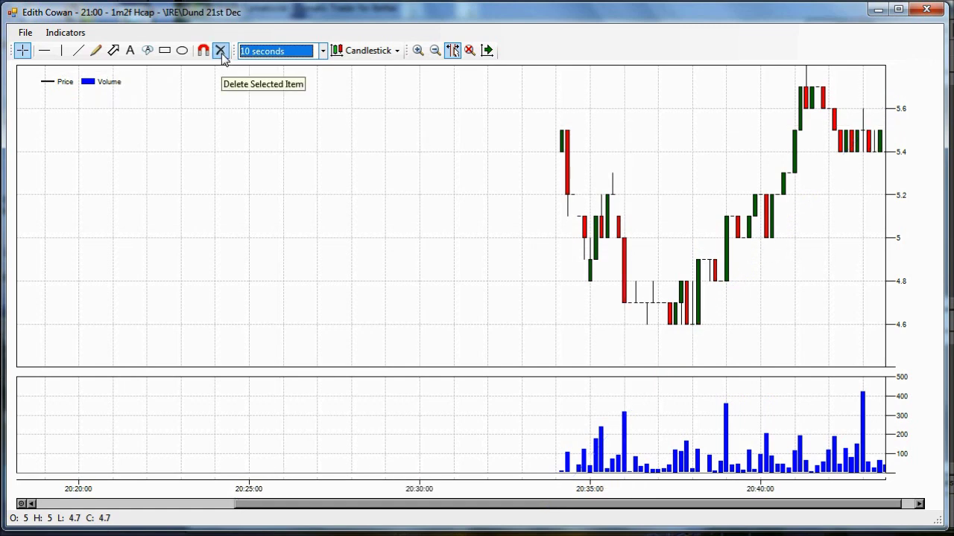
- Turn on magnet snapping and draw a trend line from just below the 20:38:10 low to the 5.0 low after 20:40
{"action": "left_click", "coordinate": [204, 51]}
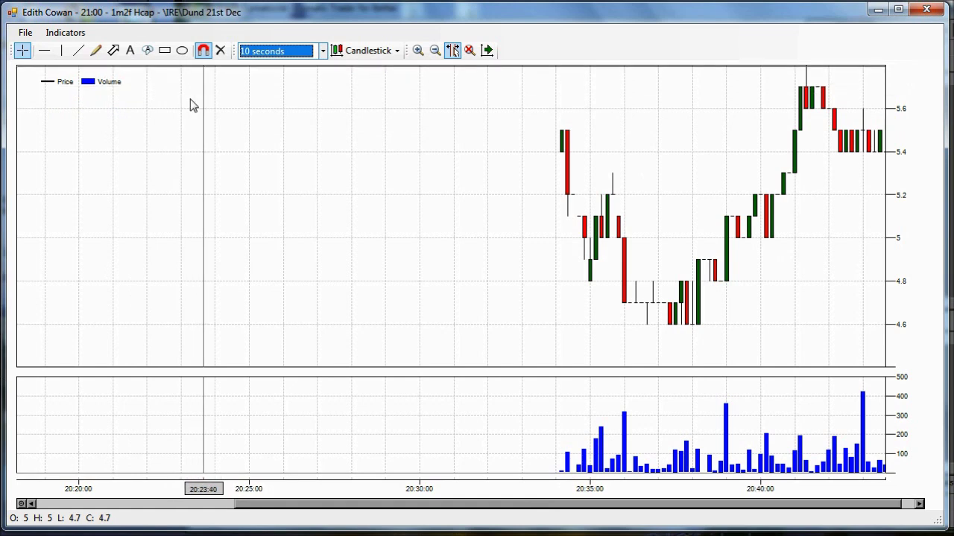
{"action": "left_click", "coordinate": [79, 51]}
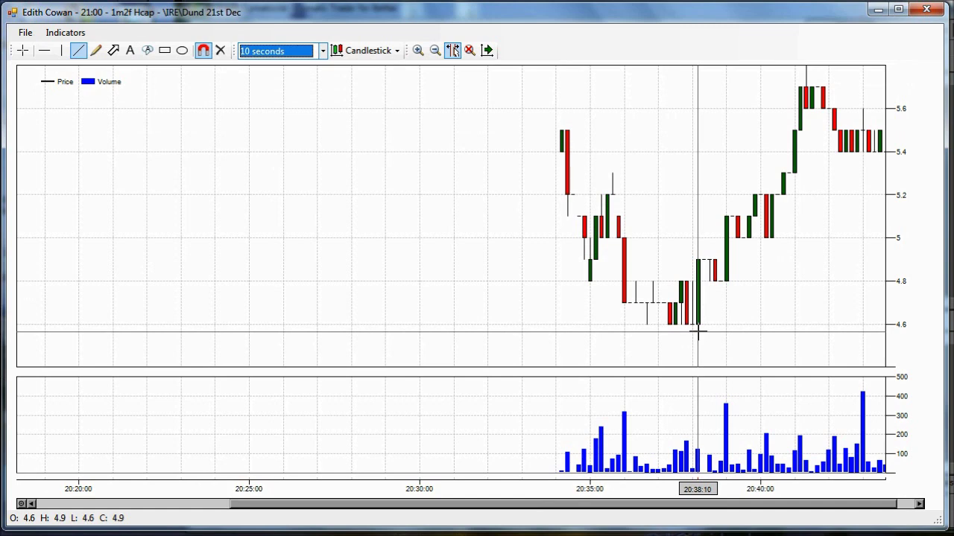
{"action": "mouse_move", "coordinate": [697, 333]}
{"action": "left_mouse_down"}
{"action": "mouse_move", "coordinate": [794, 237]}
{"action": "mouse_move", "coordinate": [773, 255]}
{"action": "left_mouse_up"}
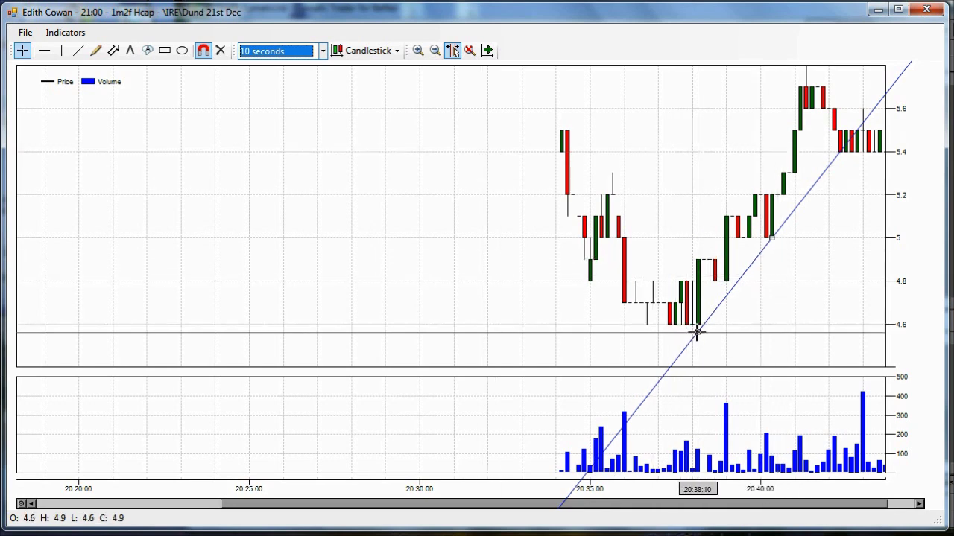
- Move the trend line's lower end to the 5.5 high of the first red candle, and delete the line
{"action": "left_click_drag", "start_coordinate": [696, 333], "coordinate": [564, 109]}
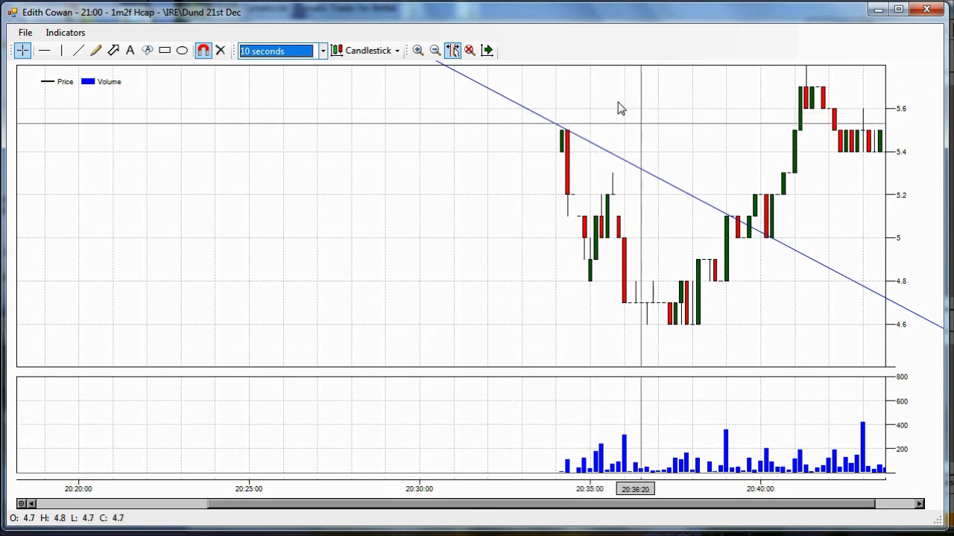
{"action": "left_click", "coordinate": [605, 152]}
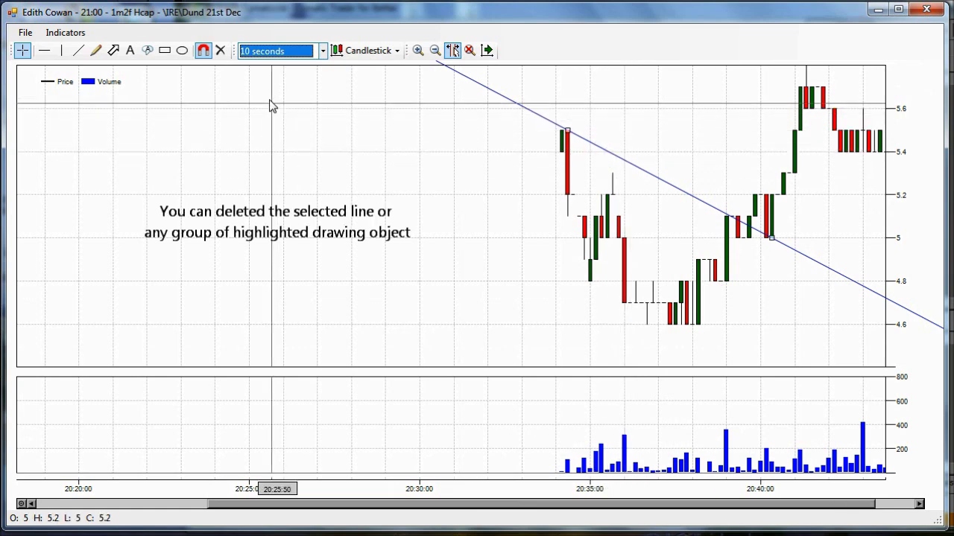
{"action": "left_click", "coordinate": [220, 50]}
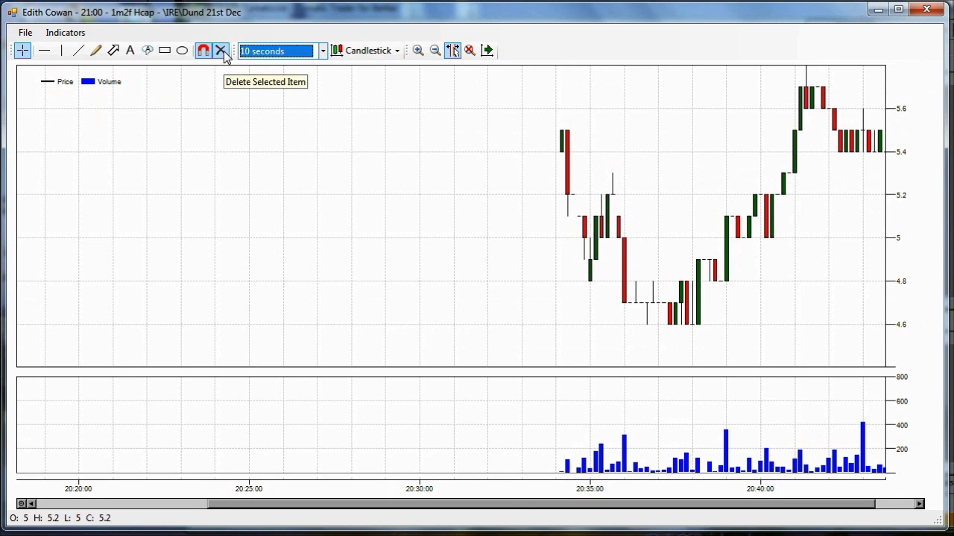
- Insert the RelativeStrengthIndex oscillator into the chart
{"action": "left_click", "coordinate": [62, 38]}
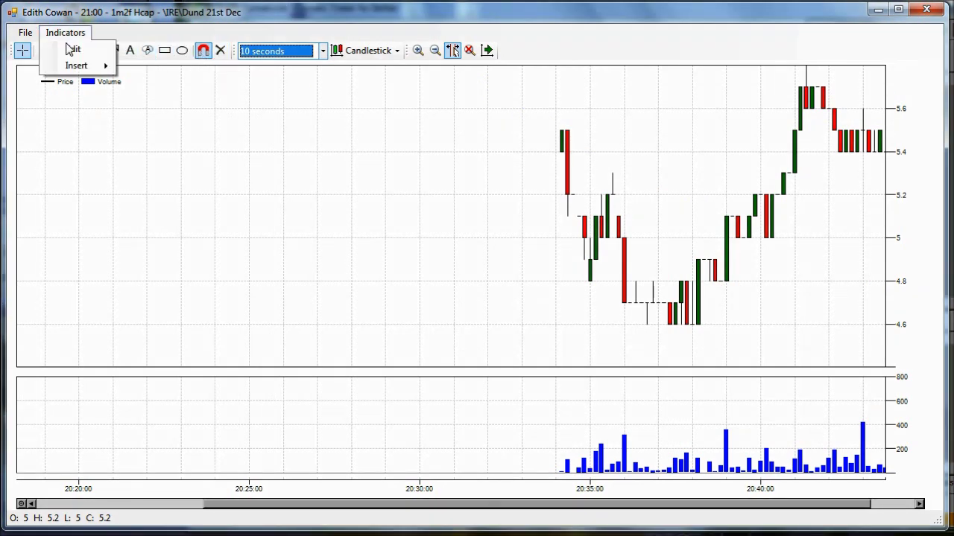
{"action": "mouse_move", "coordinate": [79, 67]}
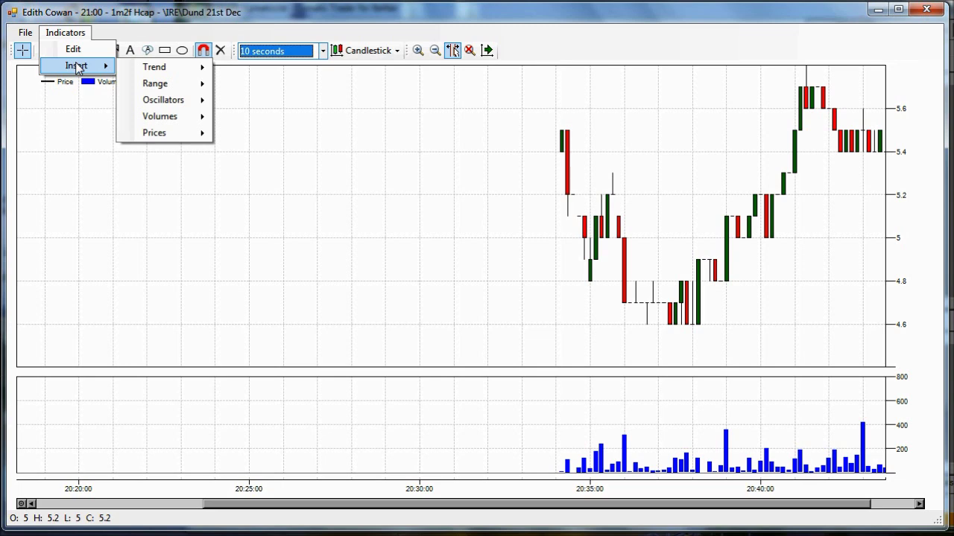
{"action": "mouse_move", "coordinate": [170, 66]}
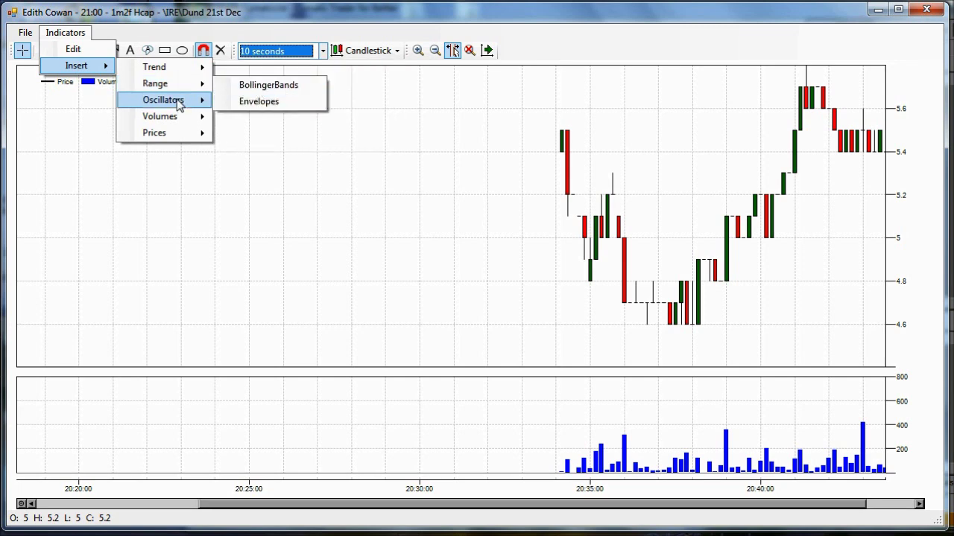
{"action": "mouse_move", "coordinate": [180, 105]}
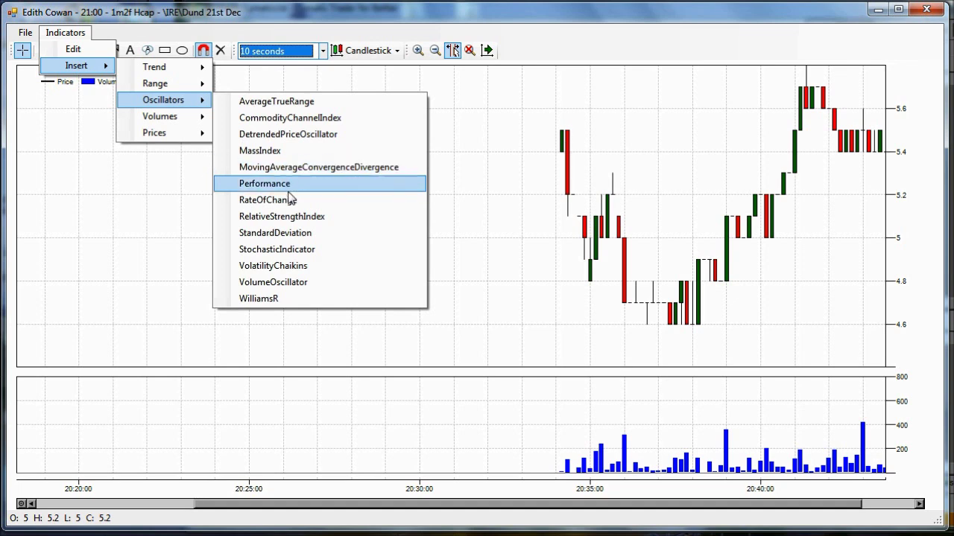
{"action": "left_click", "coordinate": [316, 223]}
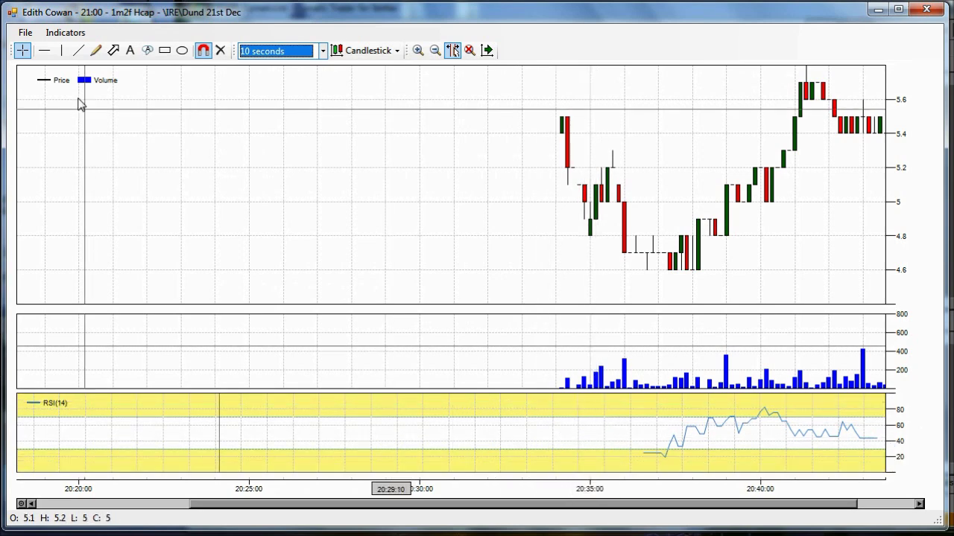
- Insert the MedianPrice price indicator over the candlesticks
{"action": "left_click", "coordinate": [66, 34]}
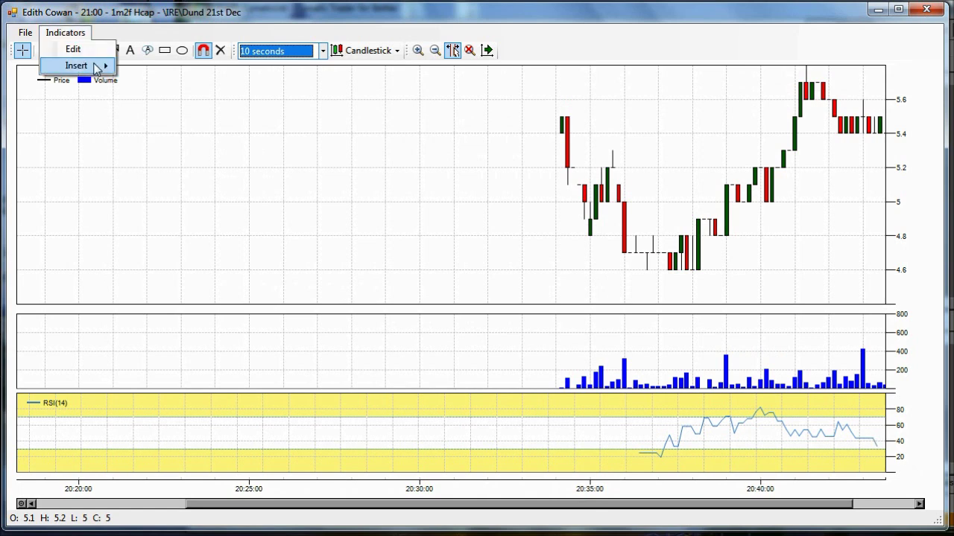
{"action": "mouse_move", "coordinate": [180, 121]}
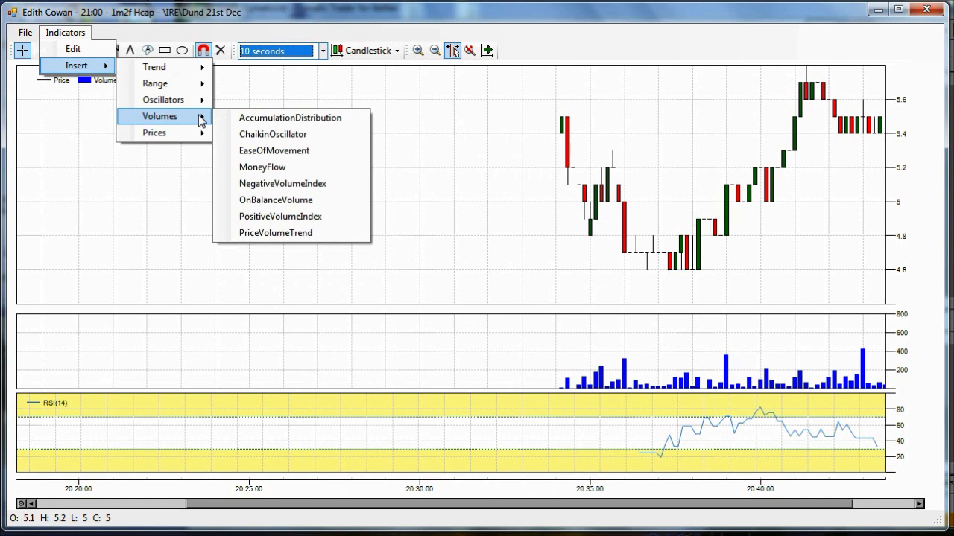
{"action": "mouse_move", "coordinate": [194, 137]}
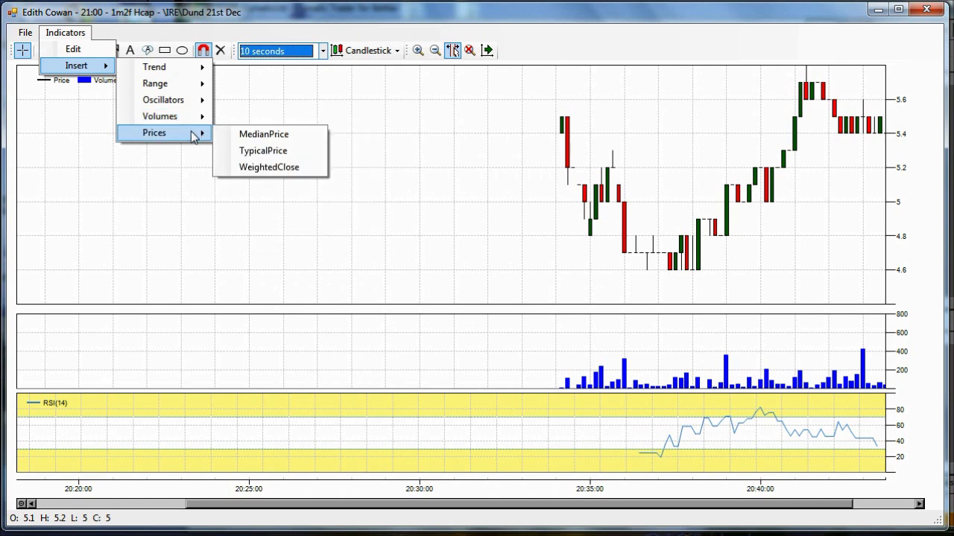
{"action": "left_click", "coordinate": [282, 138]}
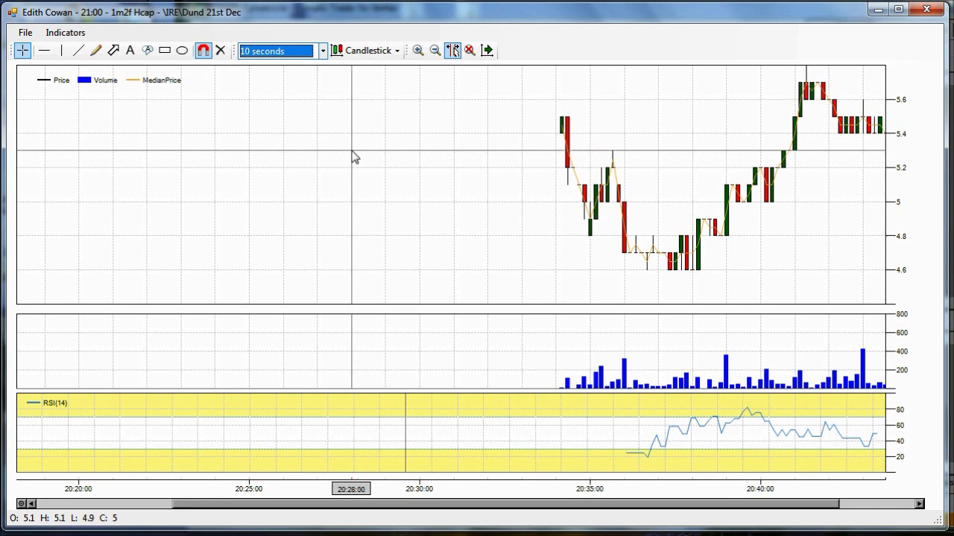
- Open the list of chart indicators for editing and remove the MedianPrice indicator
{"action": "left_click", "coordinate": [73, 34]}
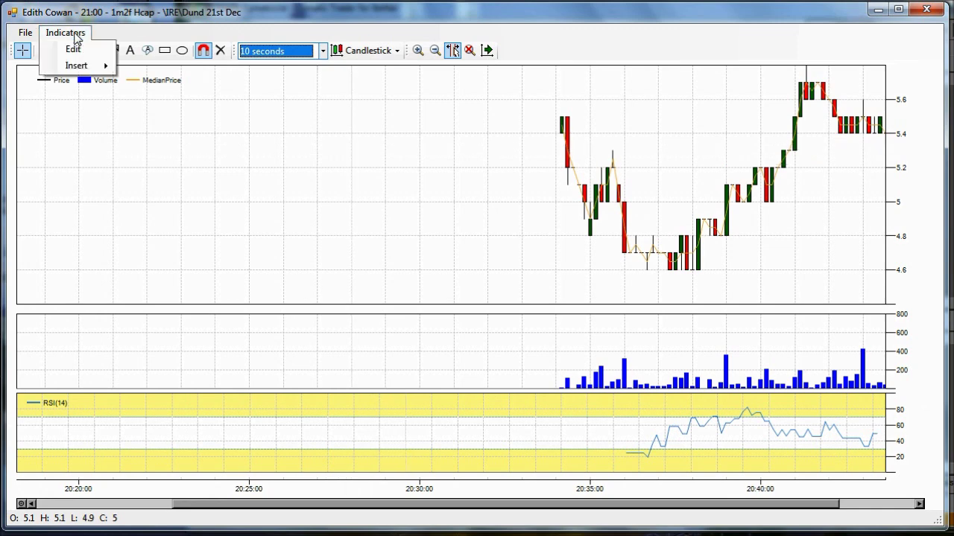
{"action": "left_click", "coordinate": [73, 49]}
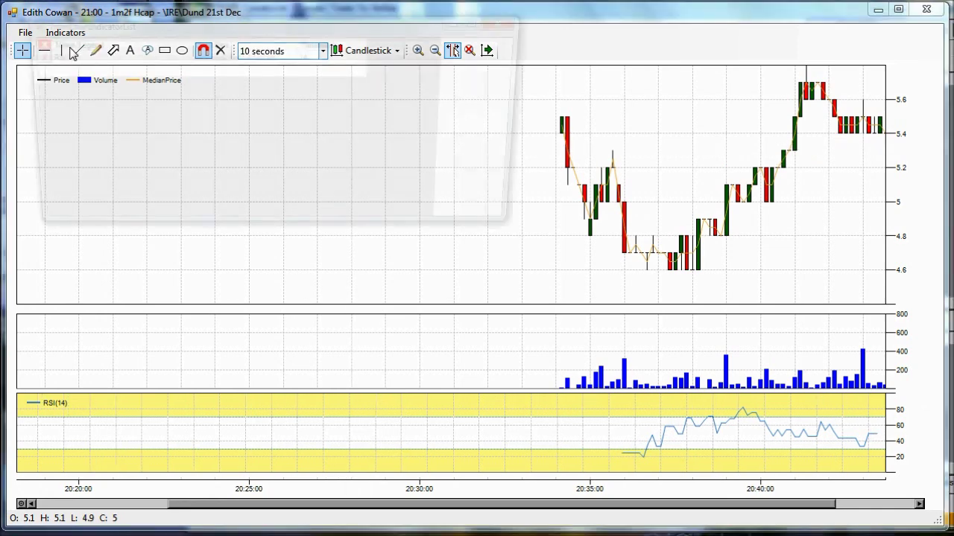
{"action": "left_click_drag", "start_coordinate": [155, 26], "coordinate": [220, 120]}
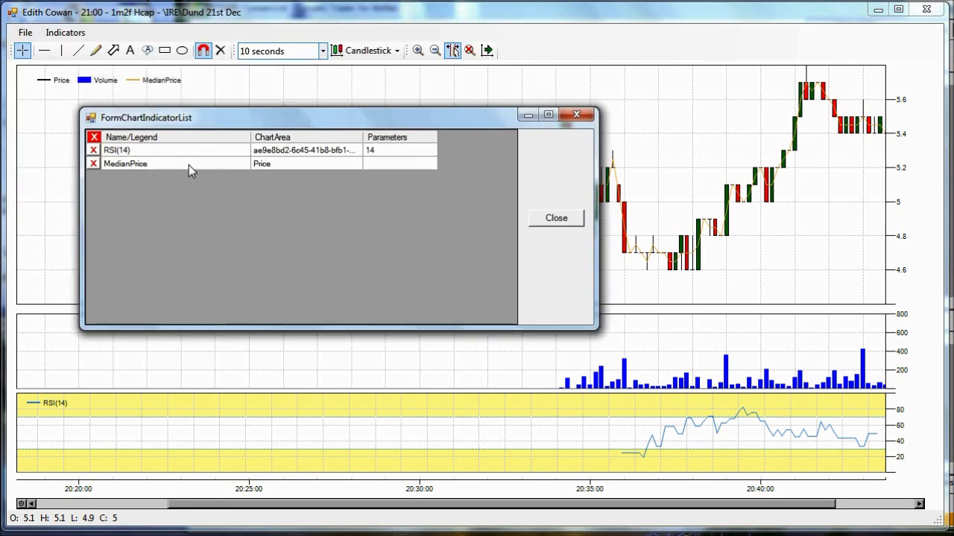
{"action": "left_click", "coordinate": [93, 164]}
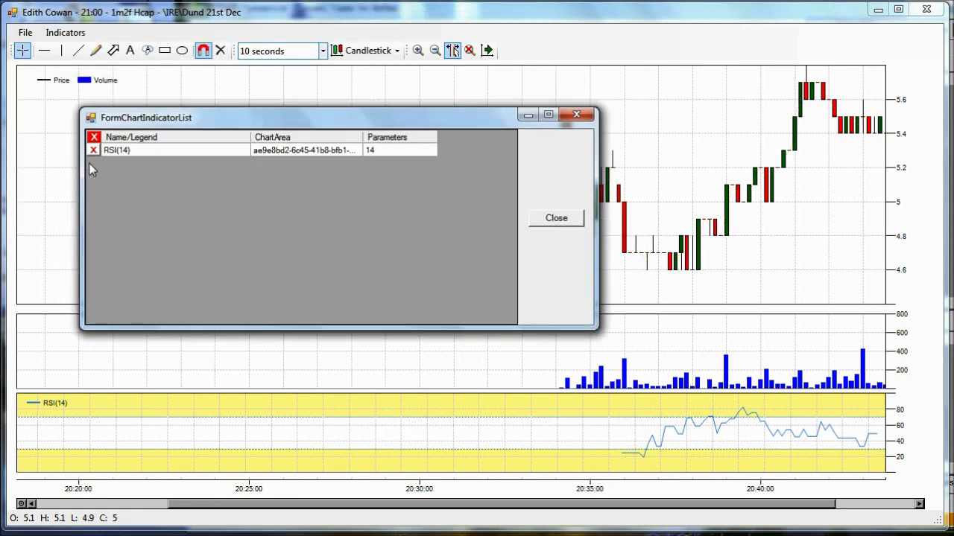
- Open the RSI indicator's settings and set its period to 10
{"action": "double_click", "coordinate": [166, 151]}
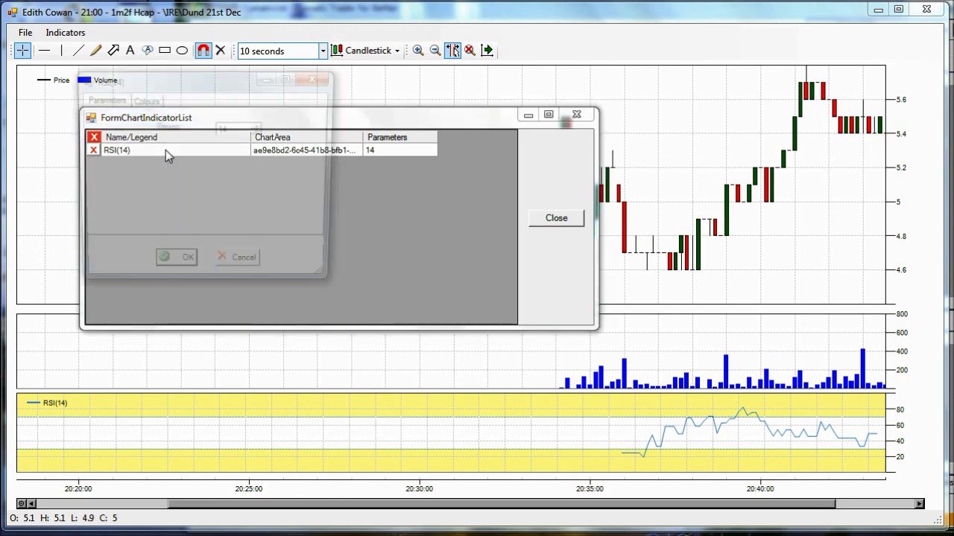
{"action": "left_click", "coordinate": [219, 128]}
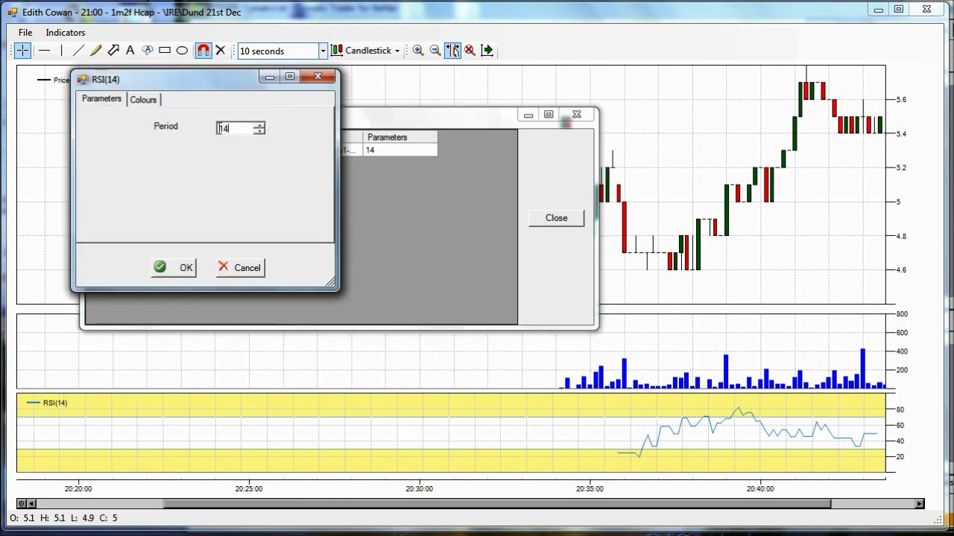
{"action": "type", "text": "10"}
- Change the RSI line colour to red, apply the indicator settings, and close the indicator list
{"action": "left_click", "coordinate": [148, 102]}
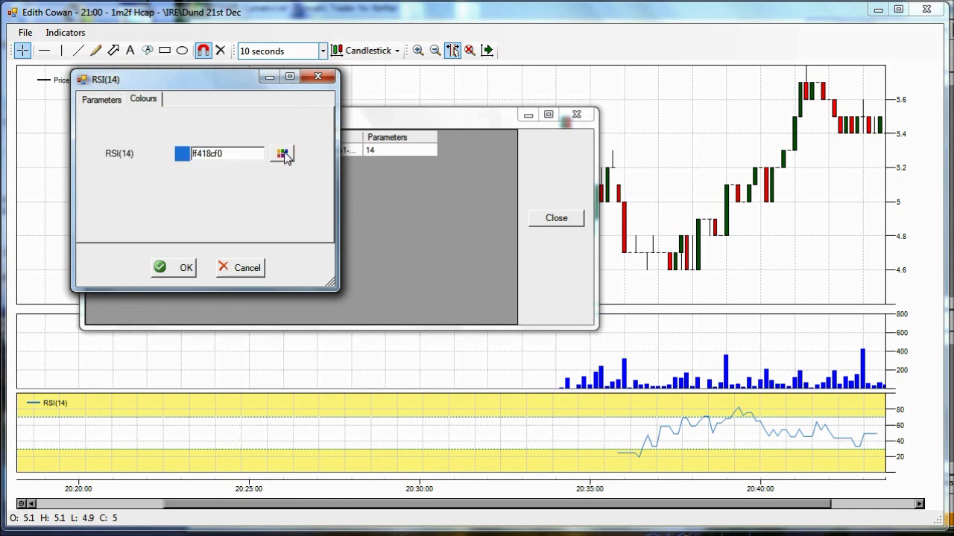
{"action": "left_click_drag", "start_coordinate": [223, 154], "coordinate": [177, 157]}
{"action": "type", "text": "Green"}
{"action": "left_click", "coordinate": [282, 153]}
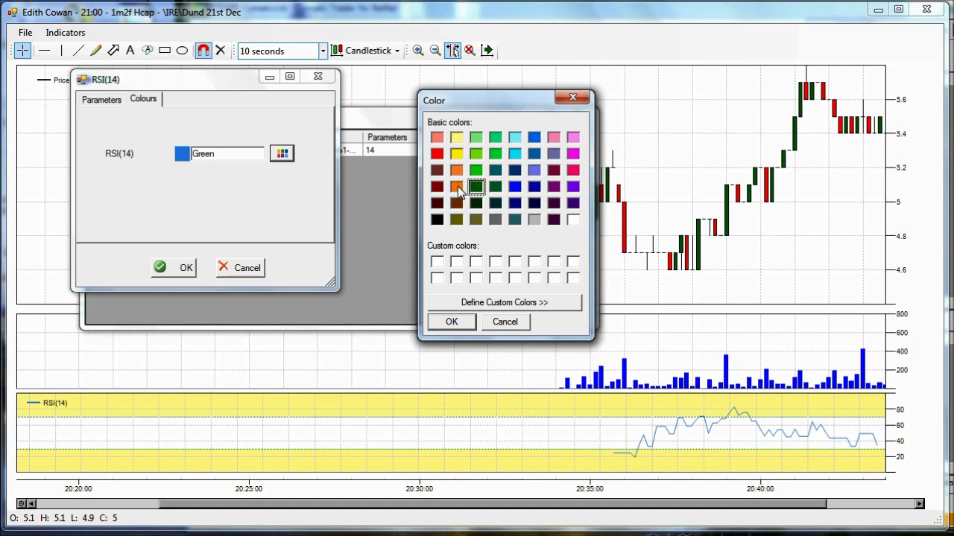
{"action": "left_click", "coordinate": [436, 153]}
{"action": "left_click", "coordinate": [452, 322]}
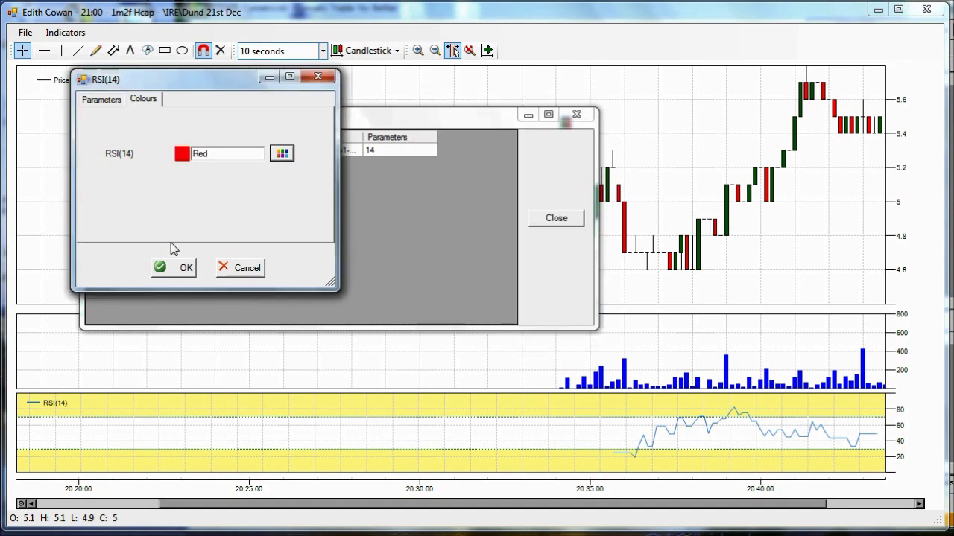
{"action": "left_click", "coordinate": [176, 271]}
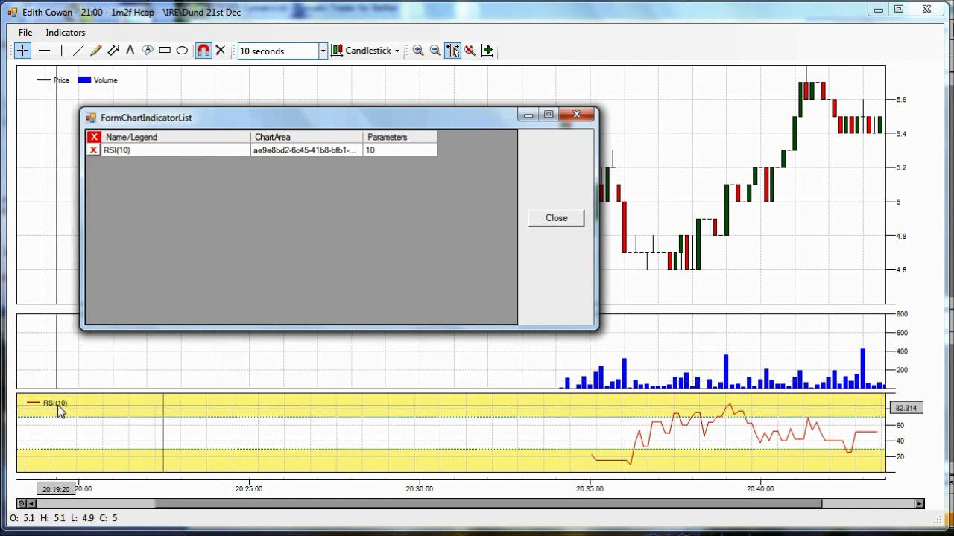
{"action": "left_click", "coordinate": [556, 219]}
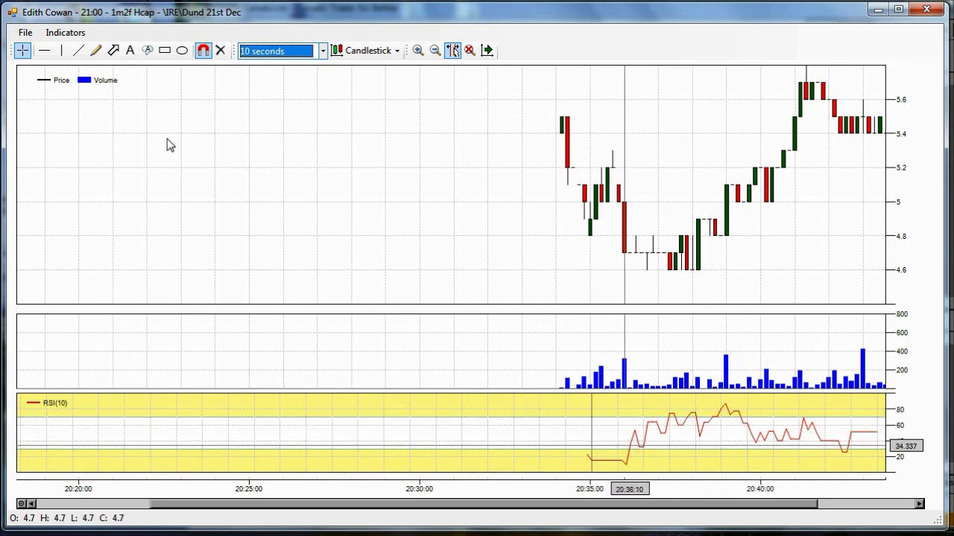
{"action": "left_click", "coordinate": [23, 35]}
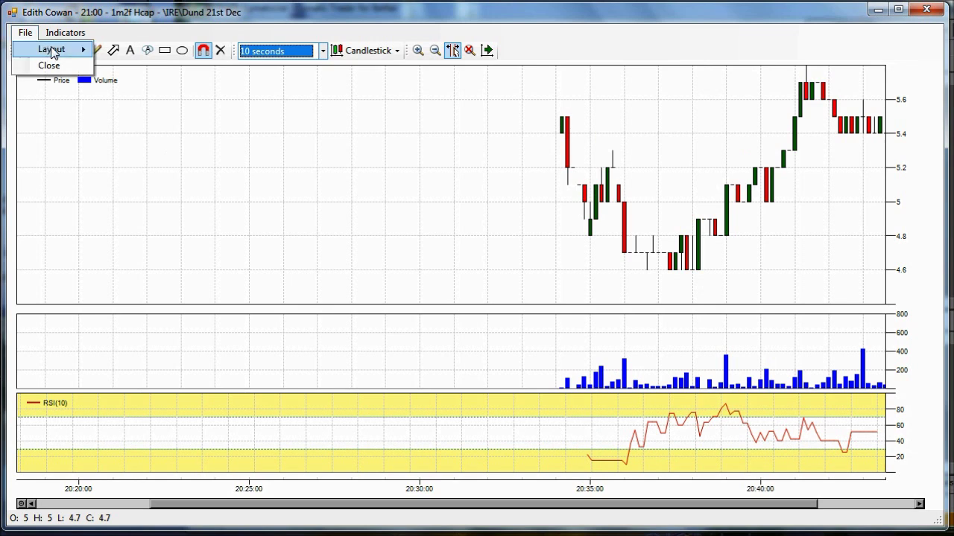
{"action": "mouse_move", "coordinate": [52, 50]}
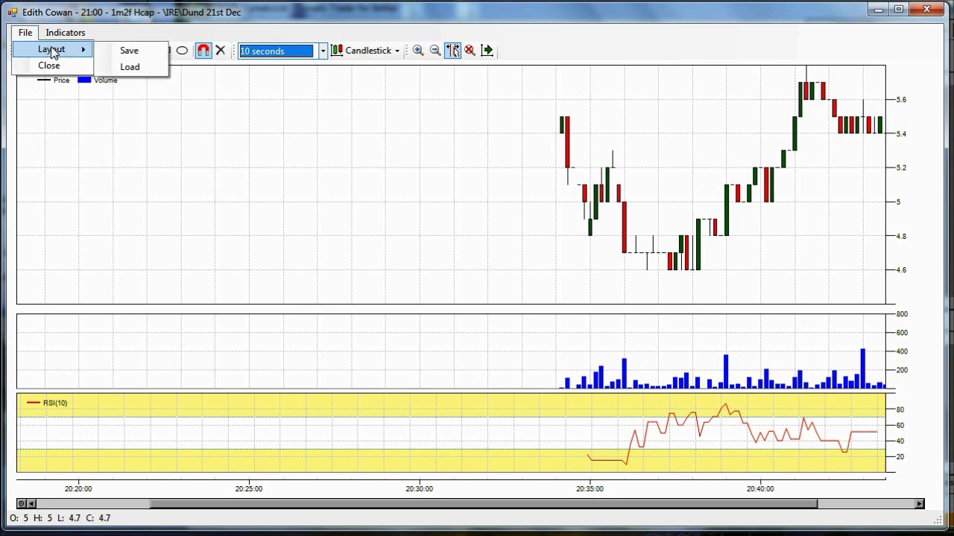
{"action": "left_click", "coordinate": [130, 51]}
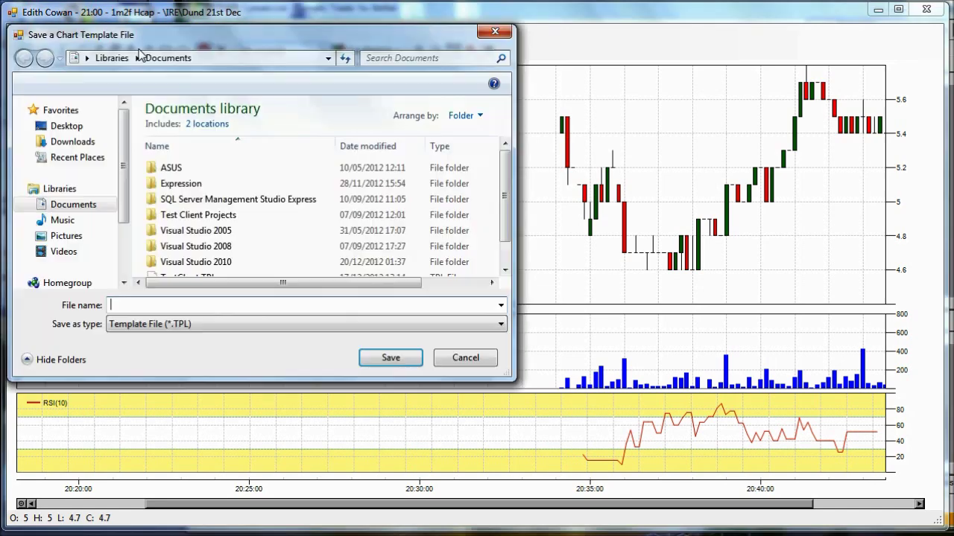
{"action": "left_click", "coordinate": [466, 359]}
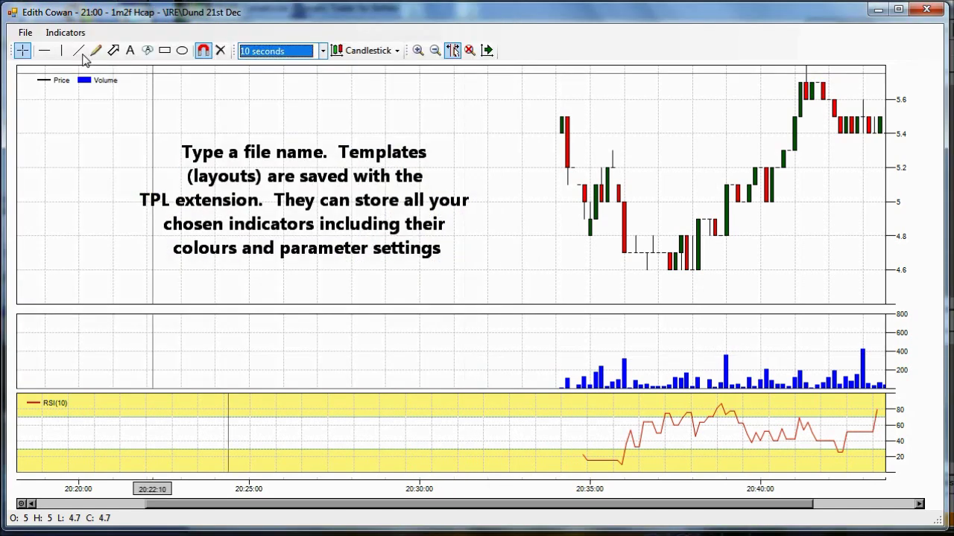